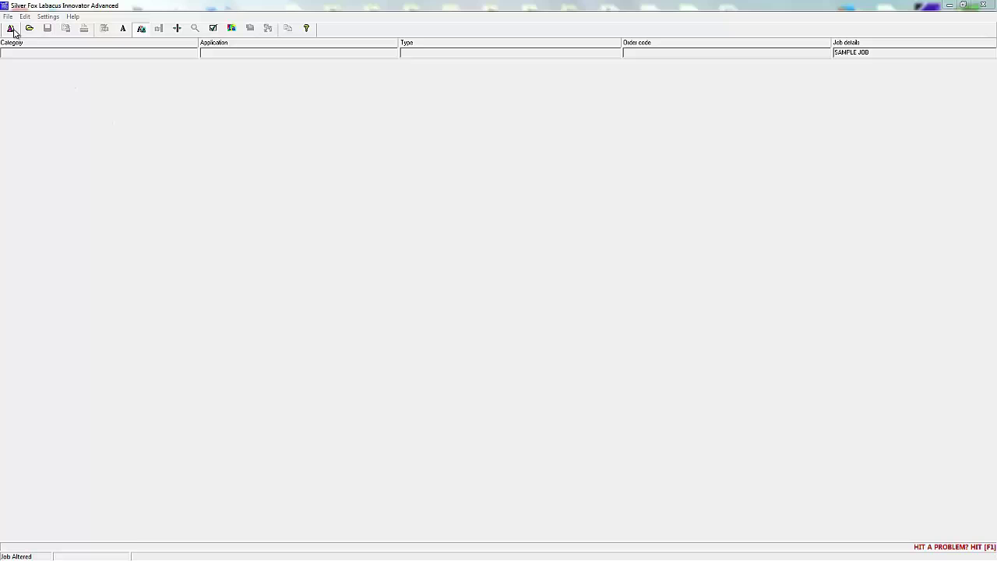
- Start a new cable label job using the Tie-On 90mm x 20mm (Laser) template with order code LXL9020L
click(10, 17)
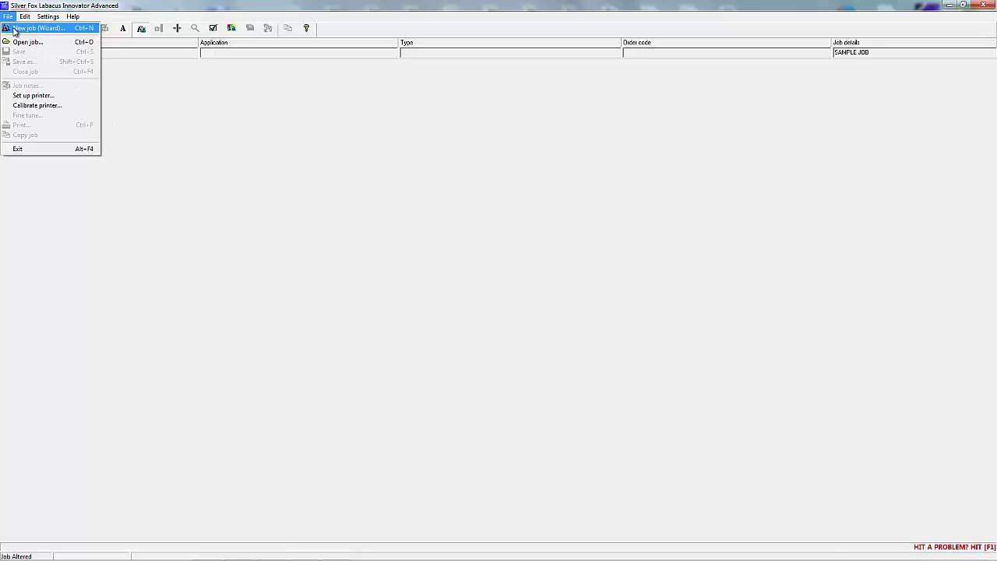
click(14, 30)
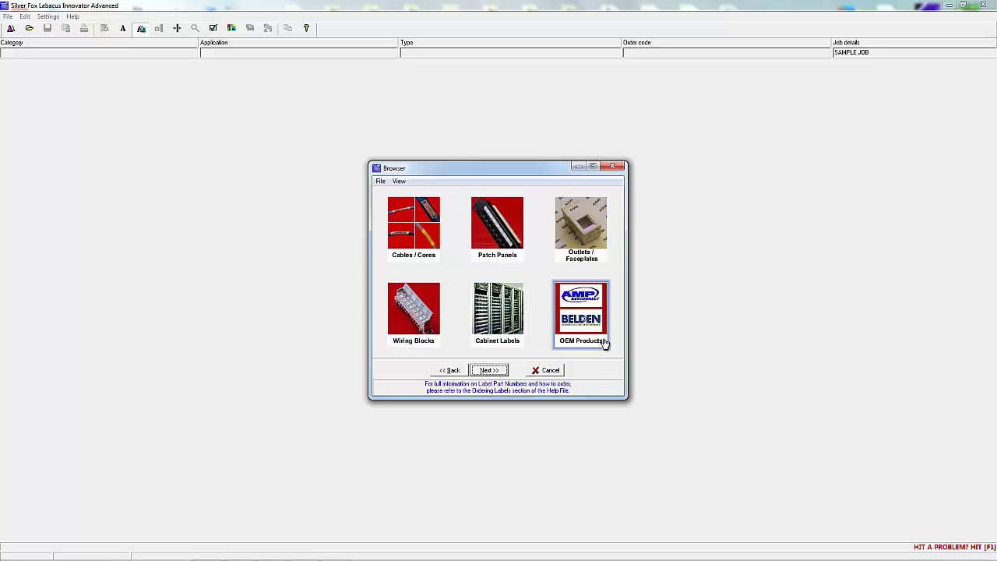
double_click(411, 226)
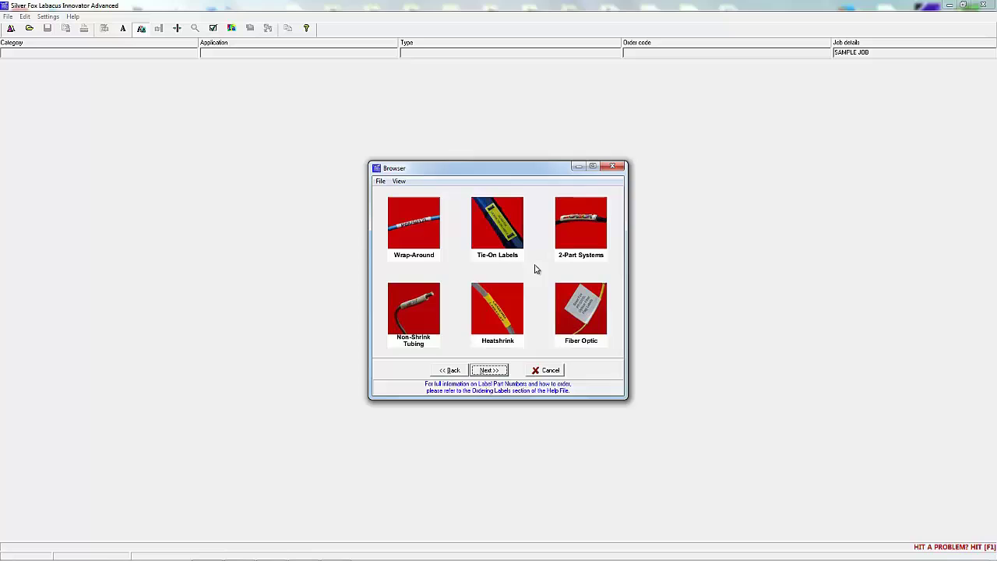
click(502, 239)
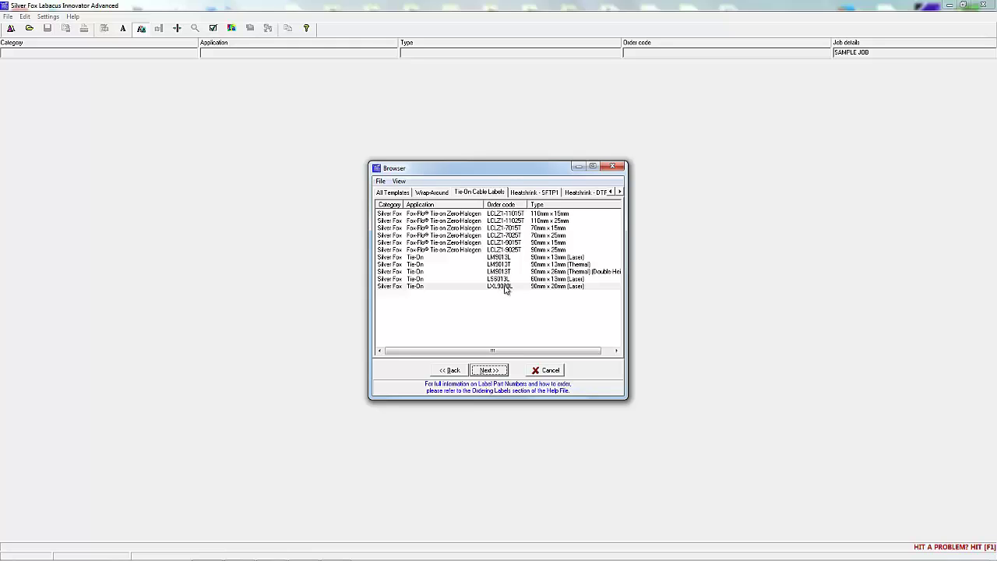
click(506, 289)
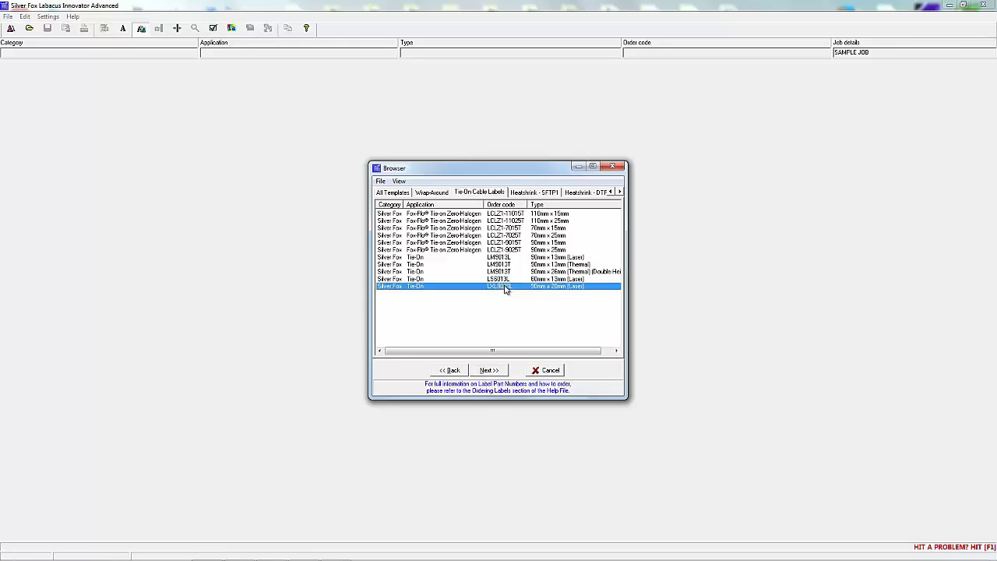
click(500, 370)
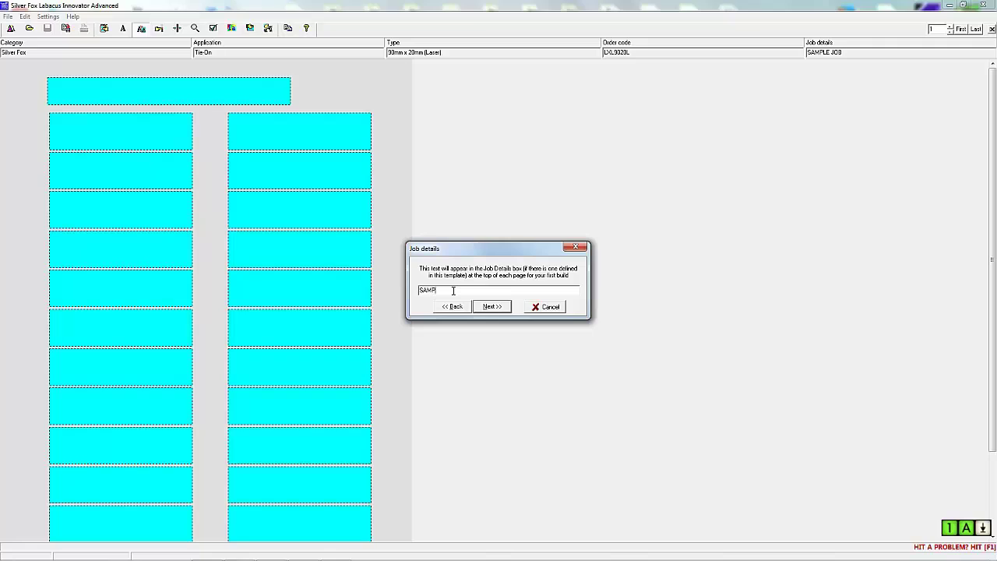
- Enter SAMPLE JOB as the job details and choose a single unsplit label field with centred text
text(JOB)
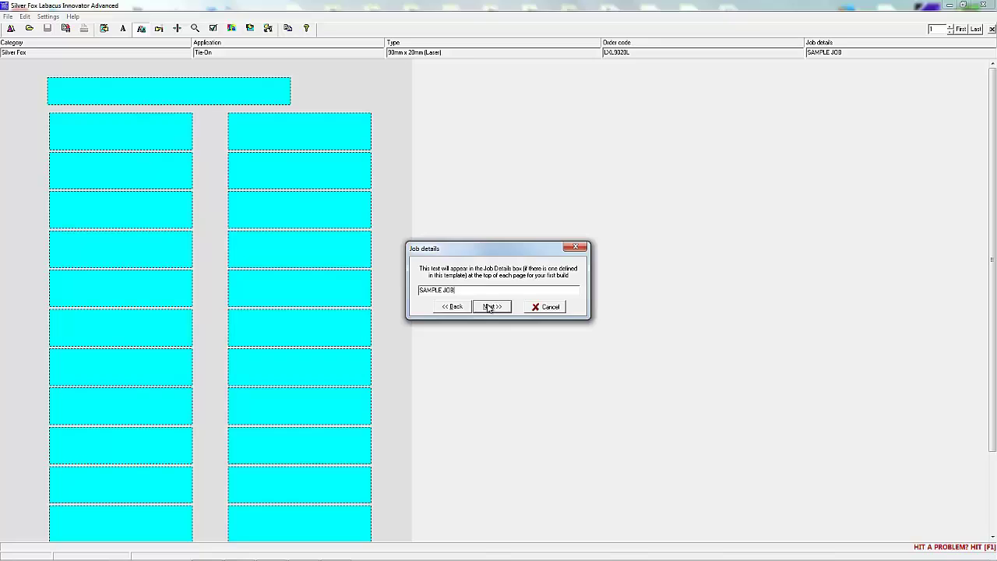
click(490, 307)
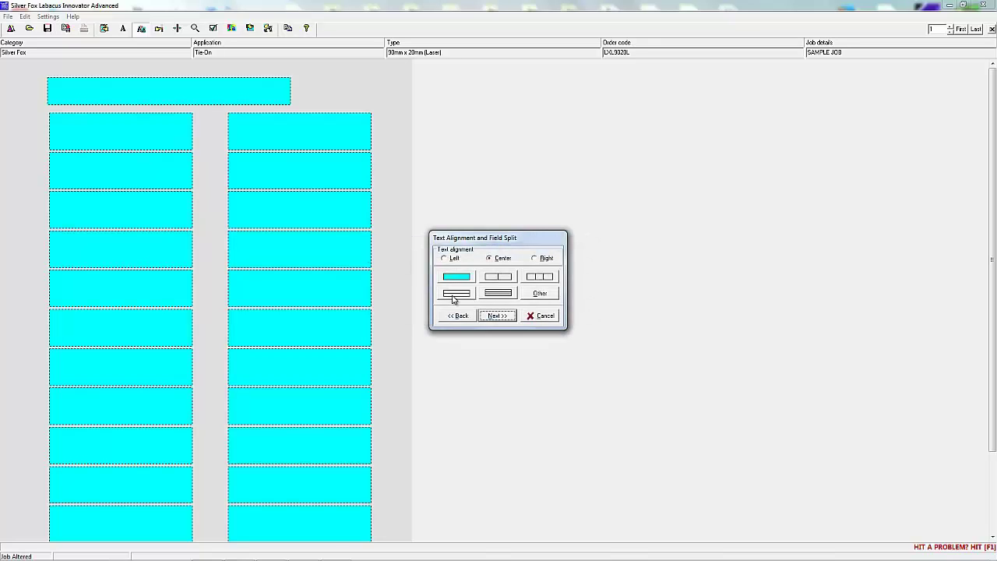
click(457, 300)
click(493, 295)
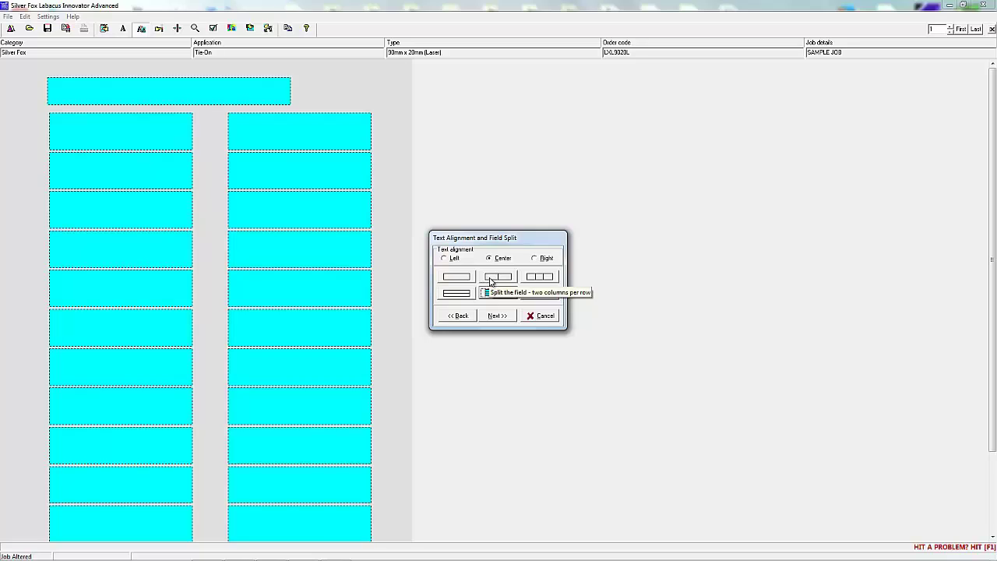
click(492, 280)
click(545, 282)
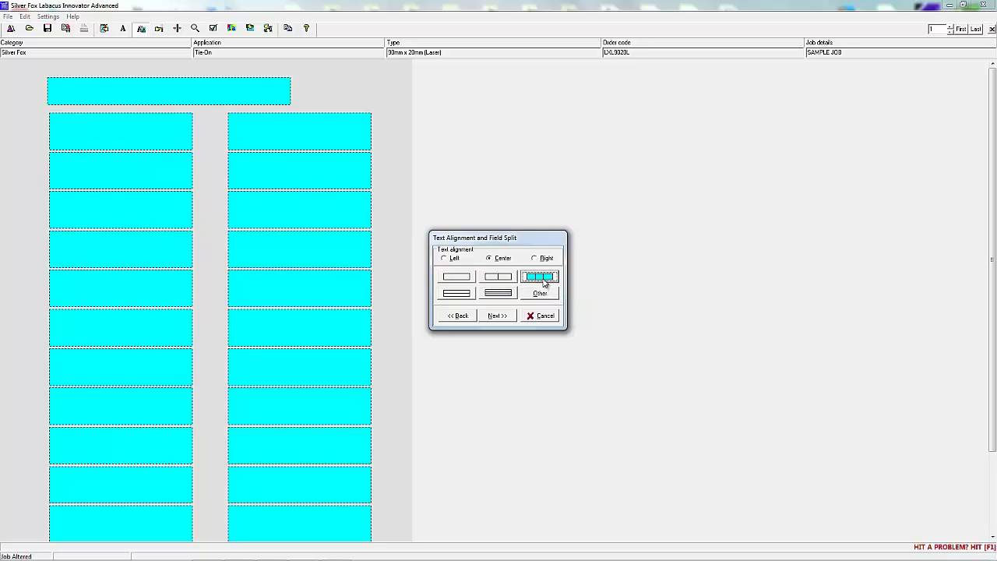
click(465, 280)
click(500, 318)
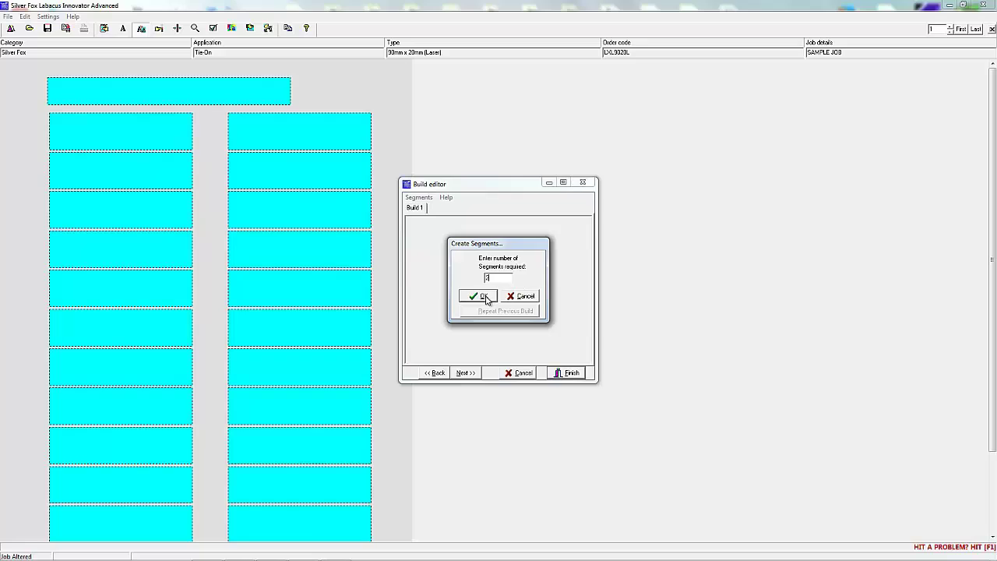
- Create 2 segments in Build 1 and fill Segment2 with the lines 123, 345, 789 and 123
click(488, 297)
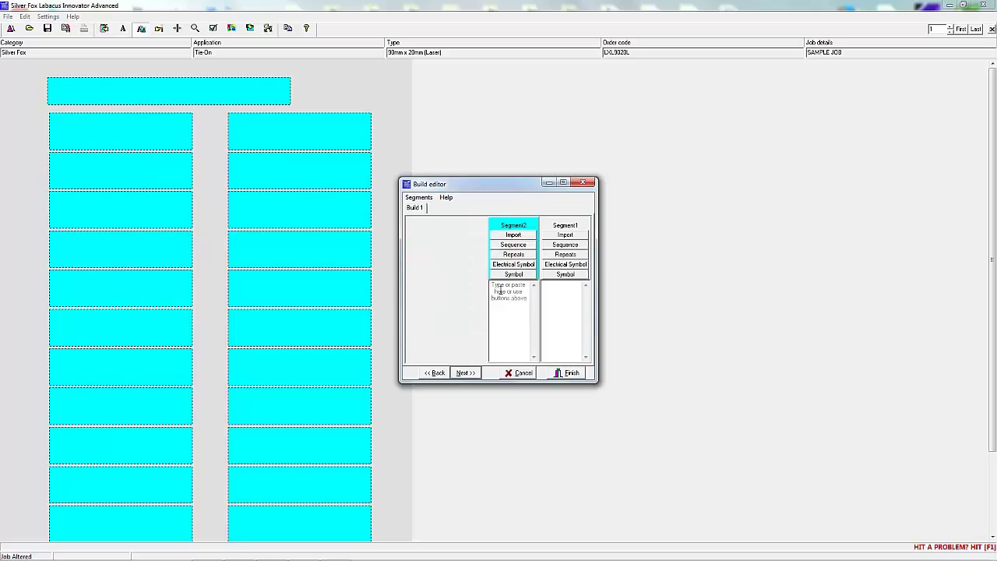
click(501, 289)
click(572, 374)
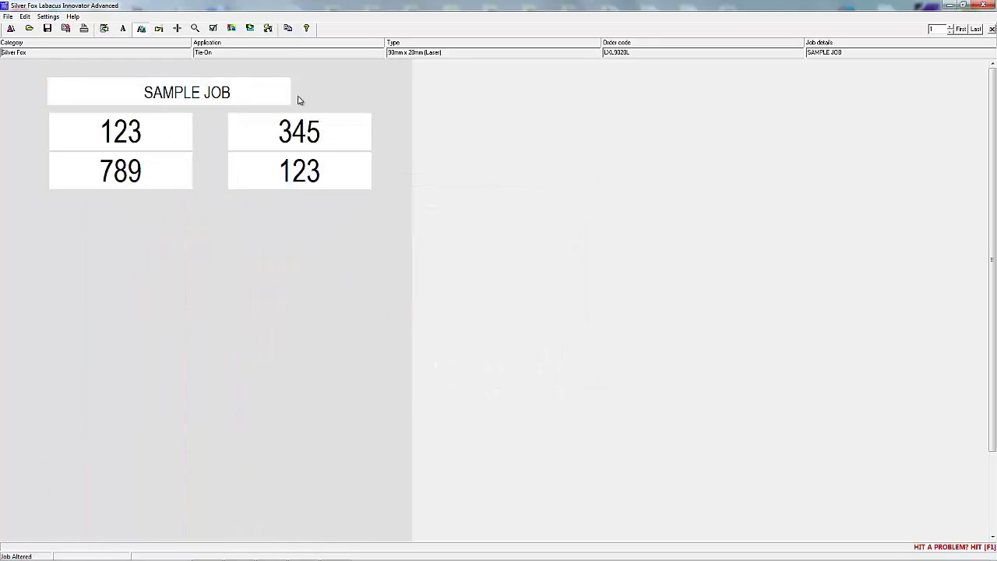
- Reopen the build for editing and delete all four entries in Segment2
click(268, 28)
click(512, 322)
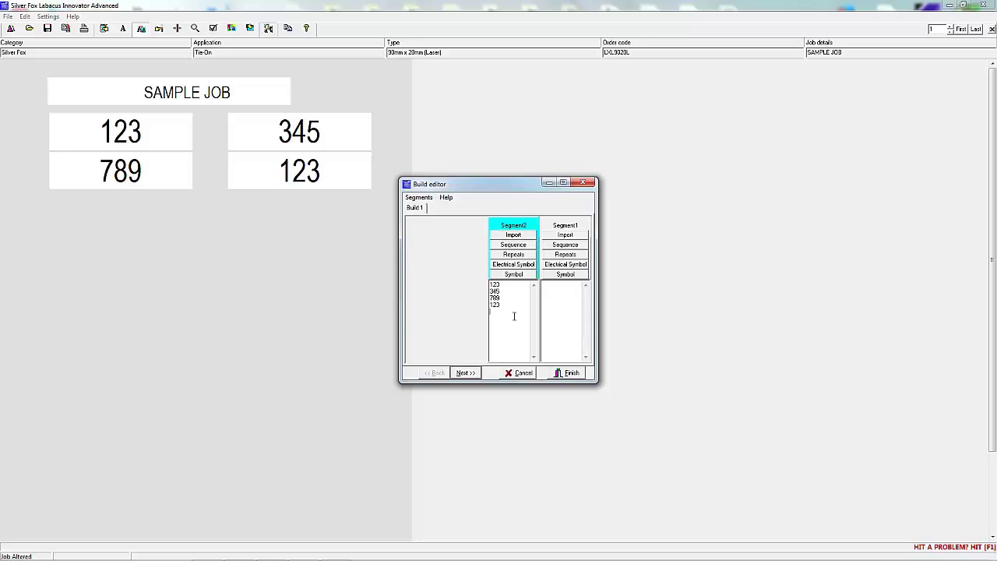
drag(512, 323, 472, 261)
right_click(505, 306)
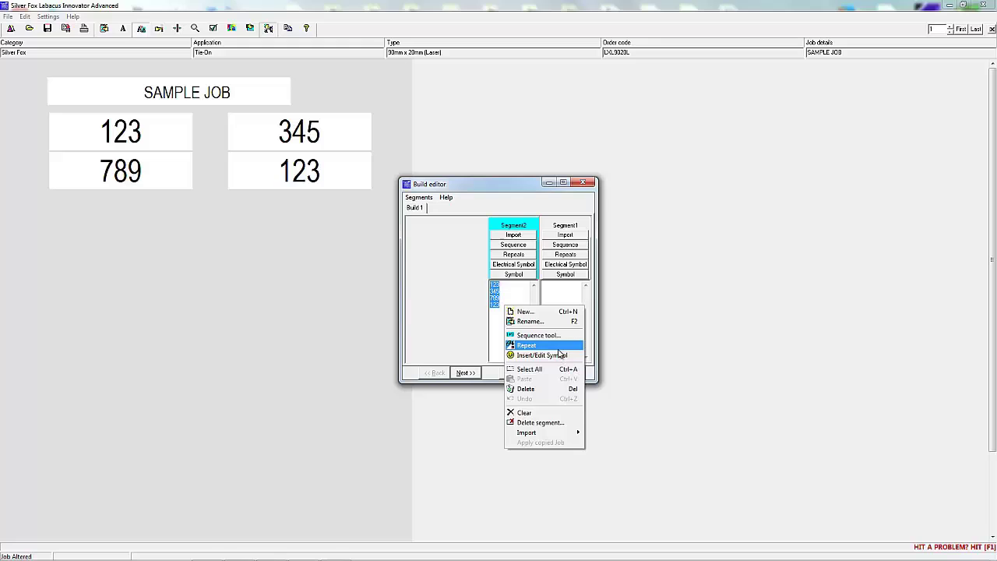
click(560, 389)
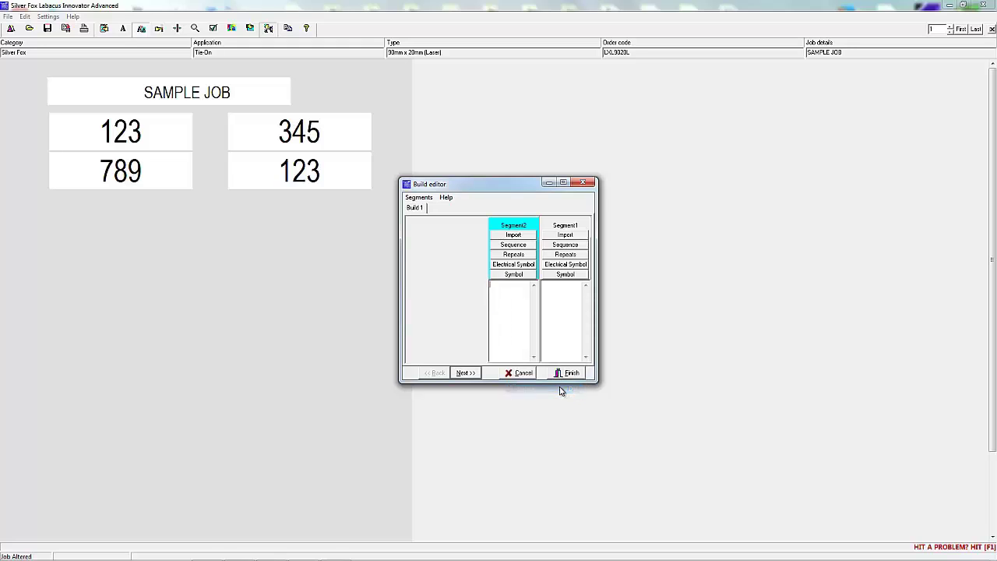
- Generate a Segment2 sequence from 001 to 100 with step 1 and repeat 1, and build the labels
click(516, 247)
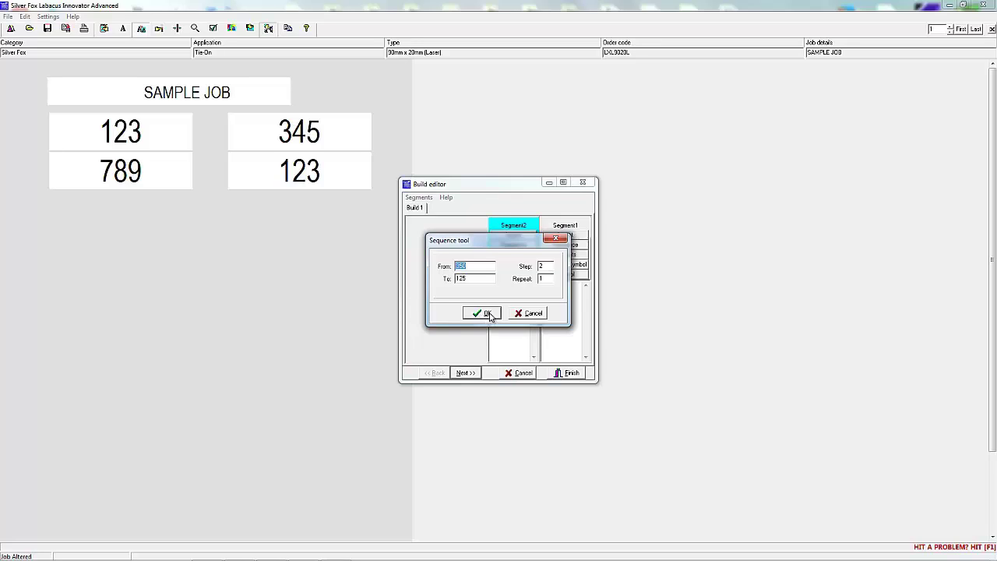
text(00)
key(Tab)
text(1)
key(Tab)
text(1)
click(489, 315)
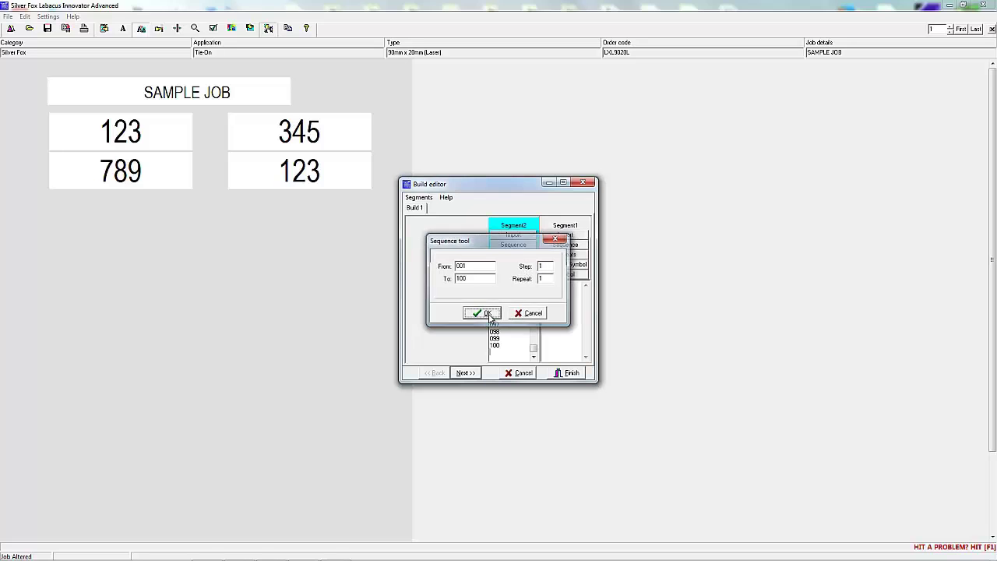
click(570, 373)
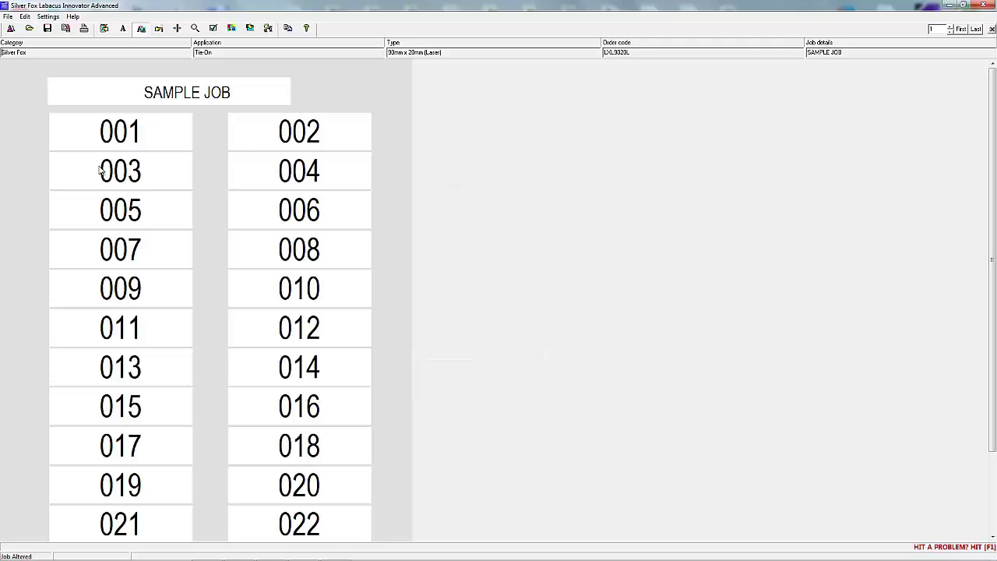
- Regenerate the Segment2 sequence with the step set to 2 and rebuild the labels
click(268, 28)
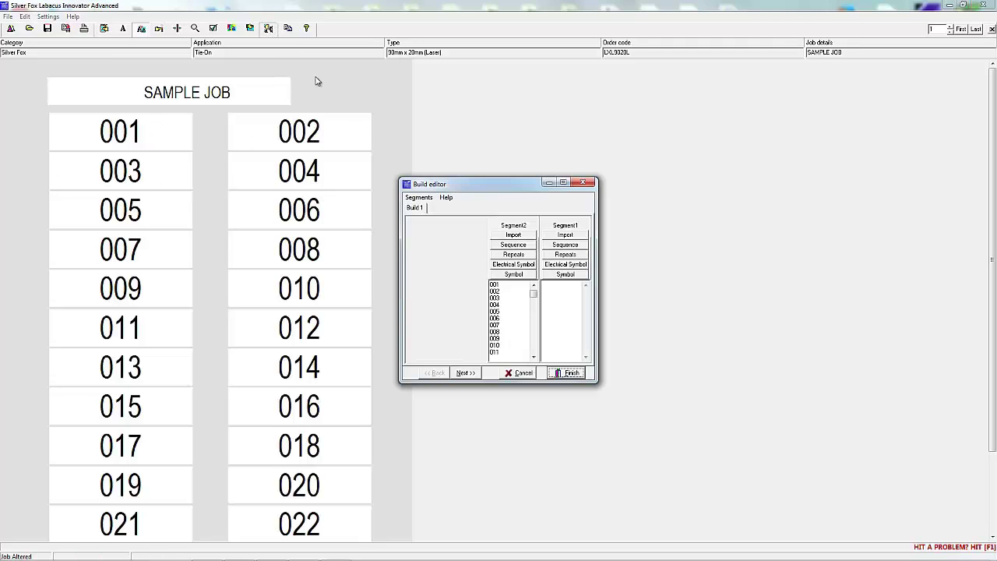
click(520, 245)
double_click(543, 266)
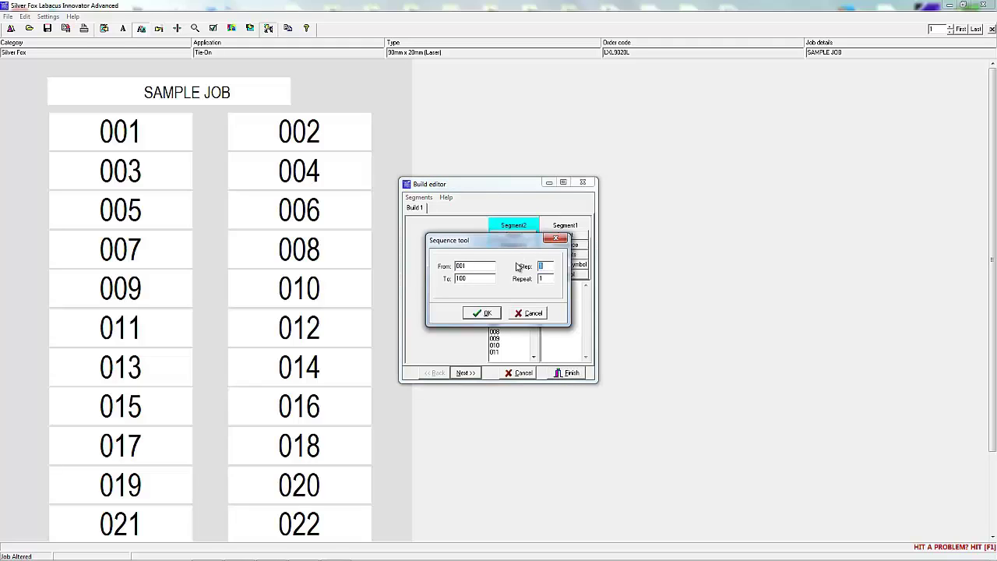
text(2)
click(489, 313)
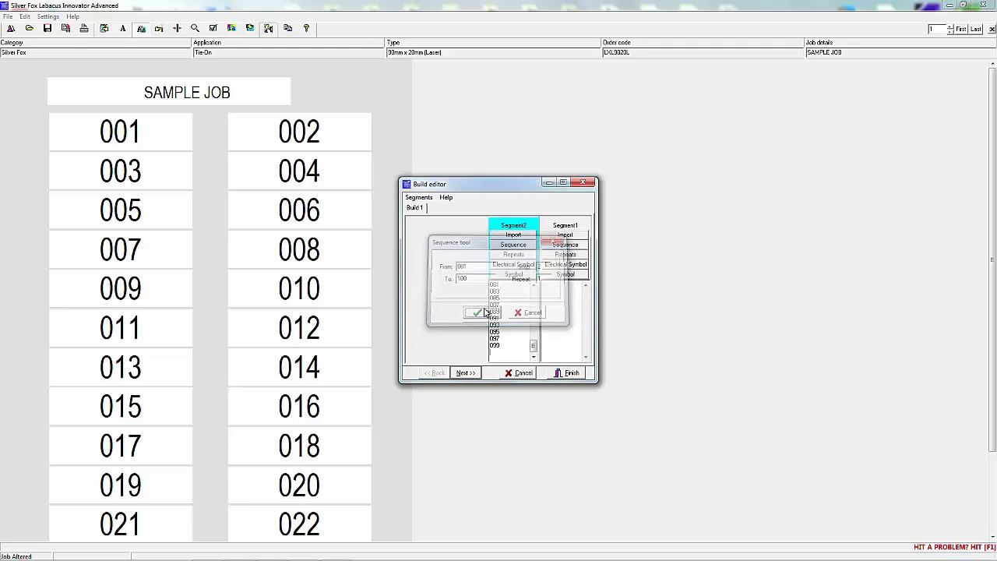
click(576, 375)
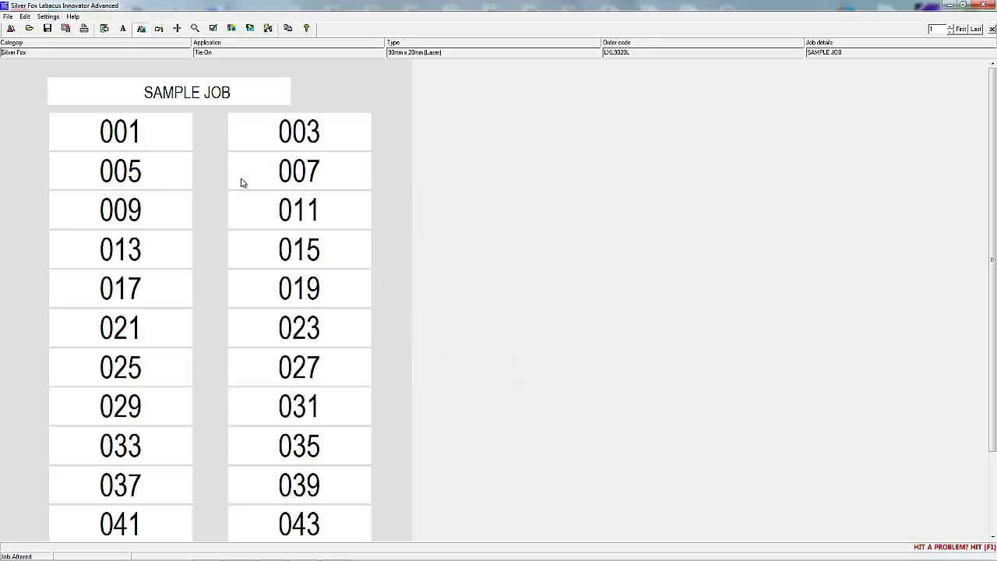
- Regenerate the Segment2 sequence with the repeat set to 3 and rebuild the labels
click(269, 29)
click(514, 245)
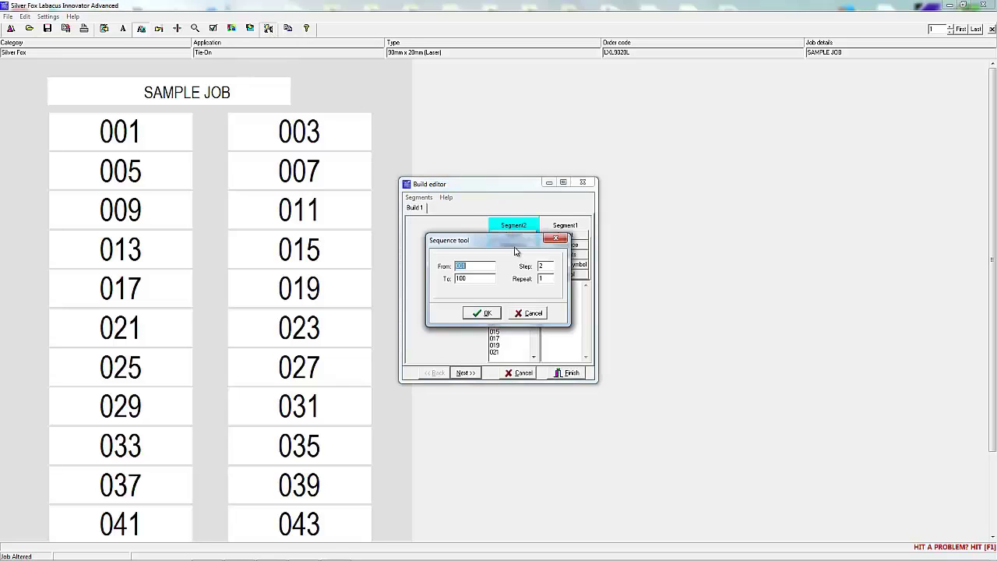
double_click(551, 279)
text(2)
key(Return)
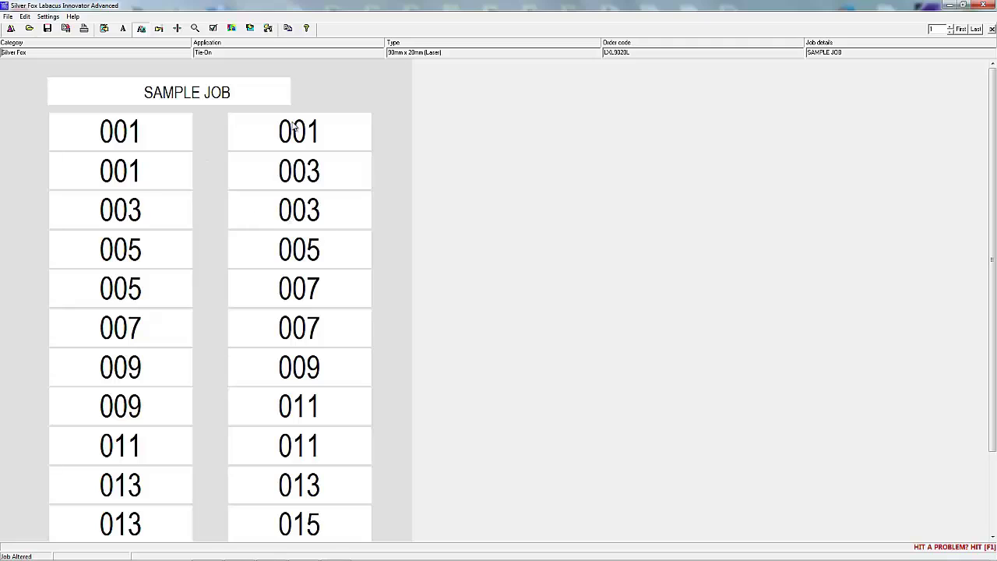
- Replace the Segment2 content with a sequence from A to Z, step 1 and repeat 1, and rebuild the labels
click(269, 30)
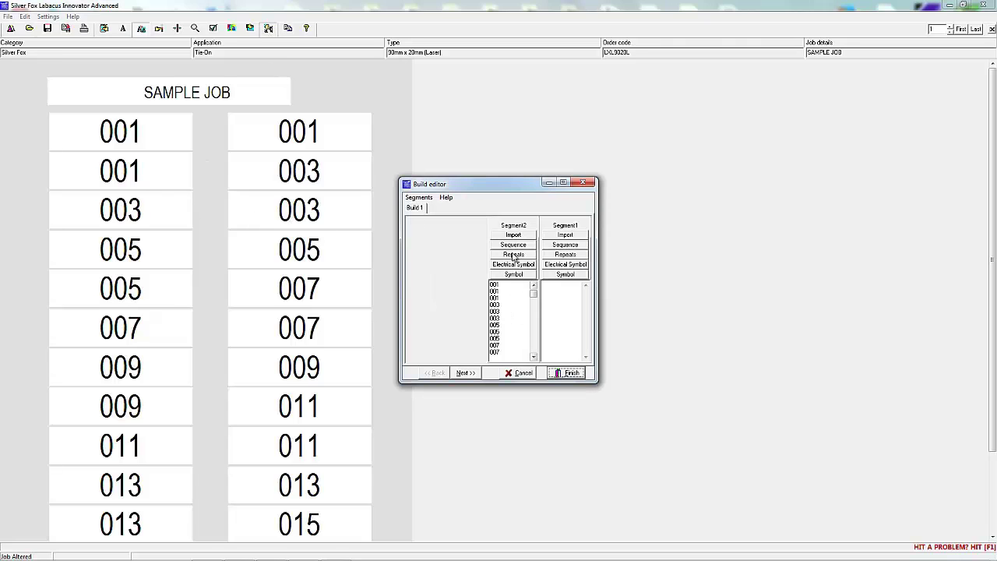
click(515, 246)
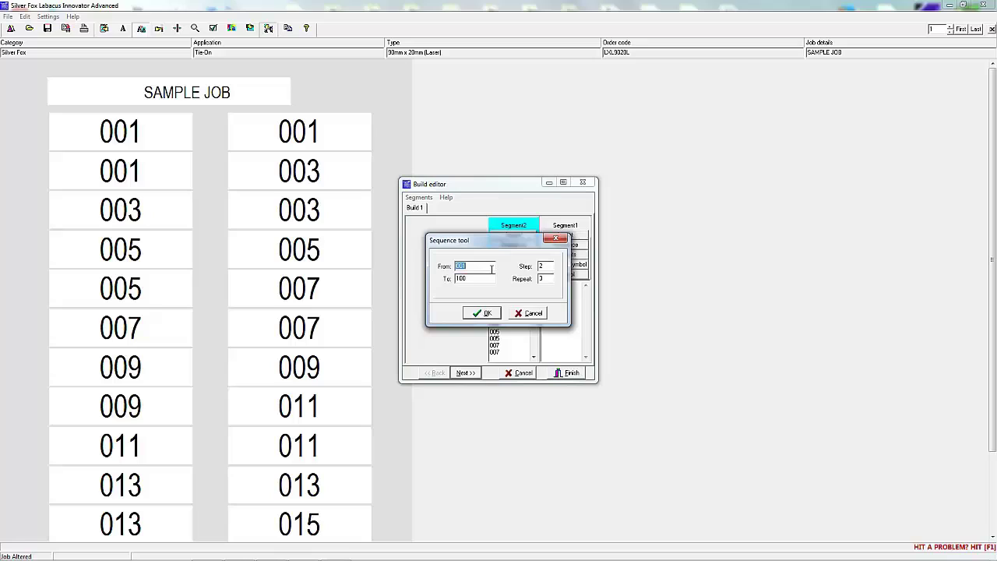
text(A)
key(Tab)
text(Z)
key(Tab)
text(1)
key(Tab)
click(497, 313)
click(582, 377)
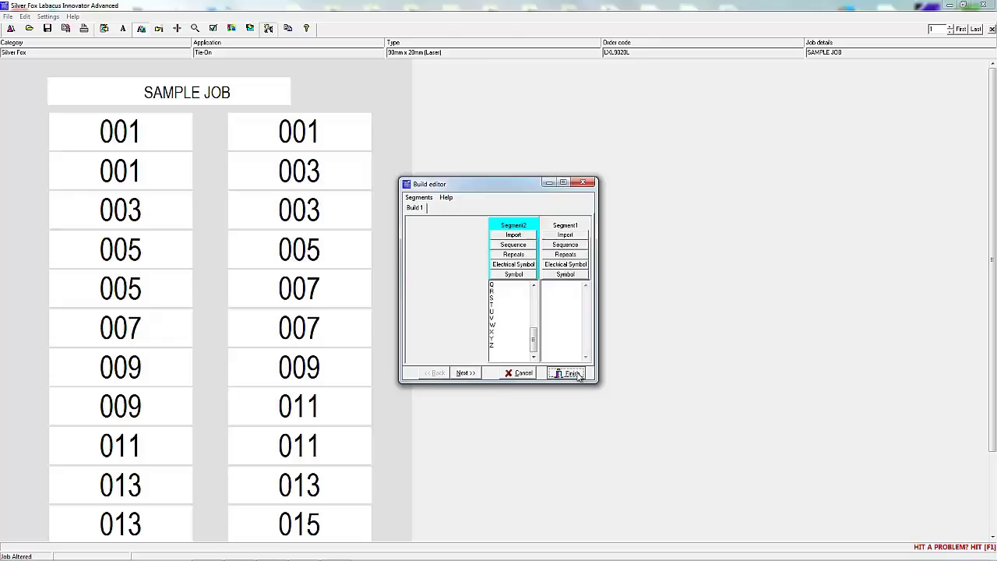
- Fill Segment2 with the repeating text LABACUS, repeated 24 times, and rebuild the labels
click(268, 28)
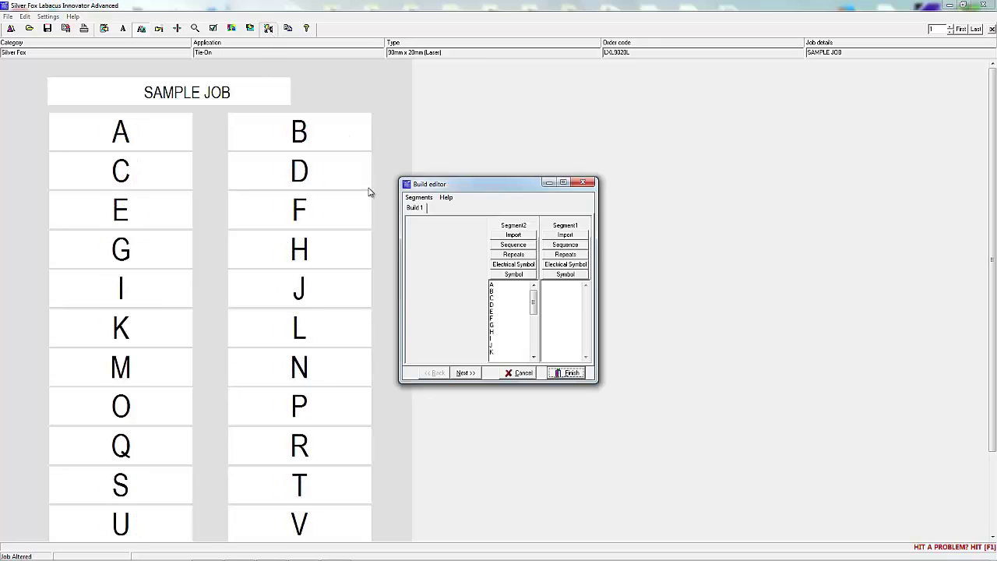
click(514, 255)
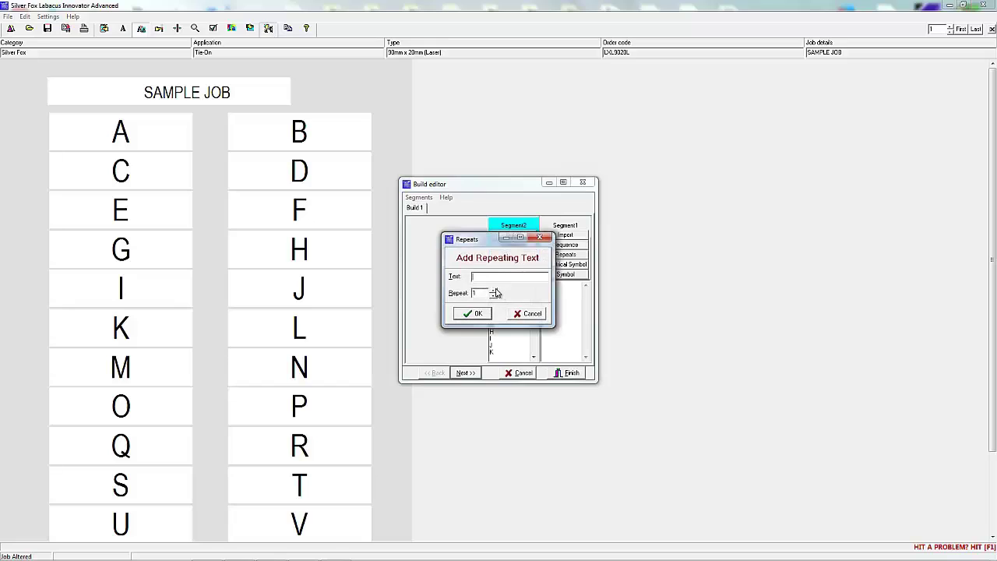
text(LA)
text(10)
click(472, 314)
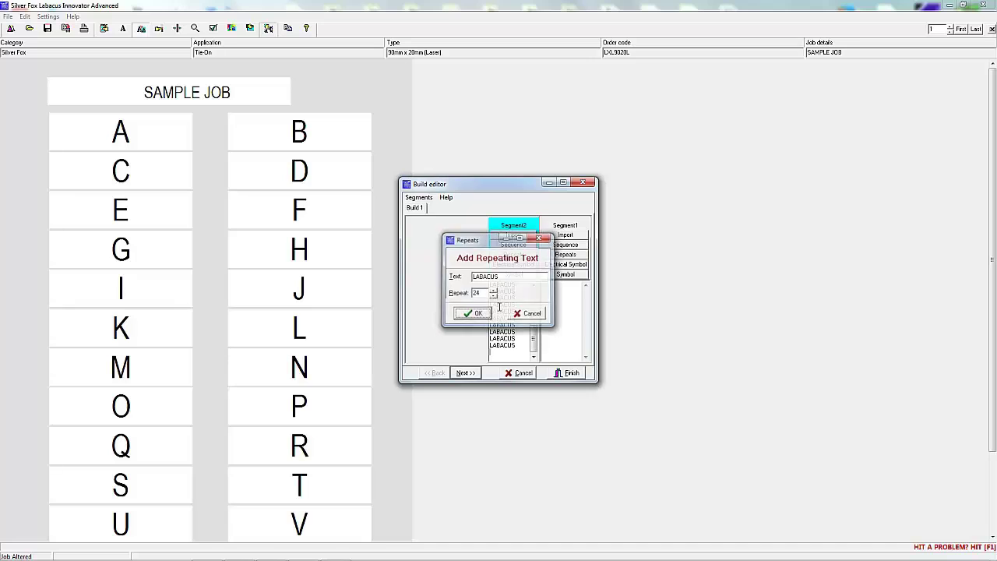
click(575, 373)
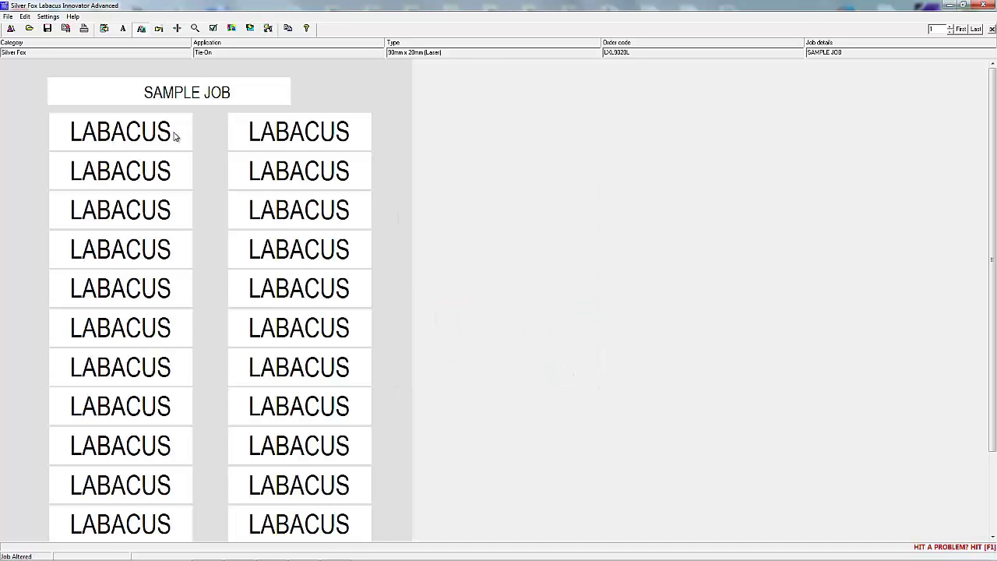
- Replace the Segment2 content with a sequence from 001 to 100, step 1 and repeat 1, and rebuild the labels
click(269, 29)
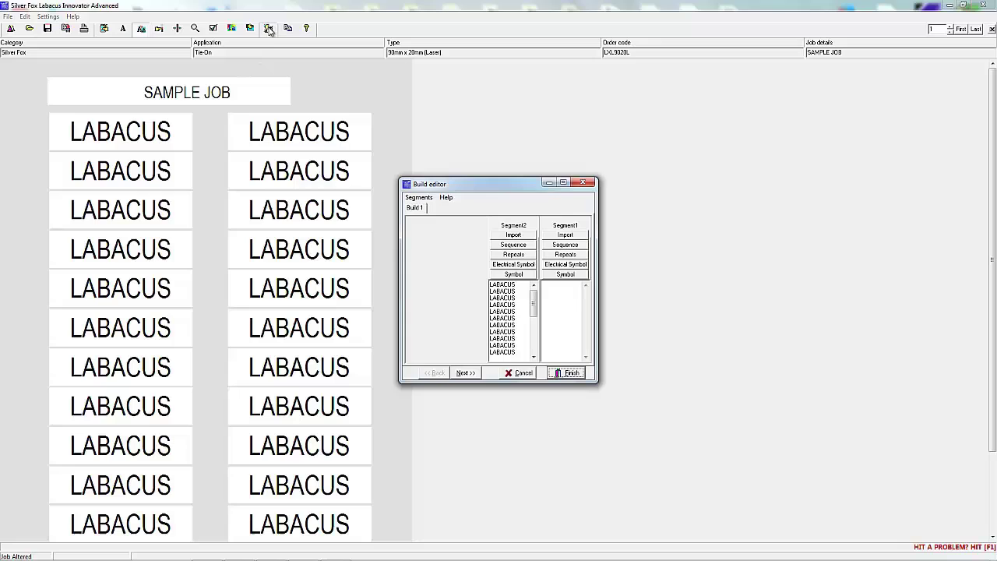
click(521, 322)
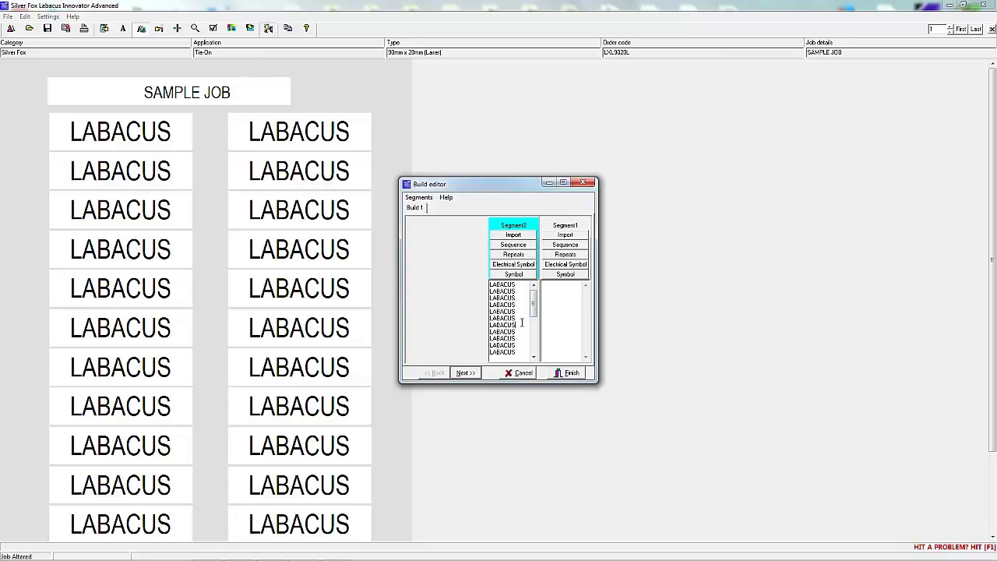
right_click(521, 322)
click(555, 386)
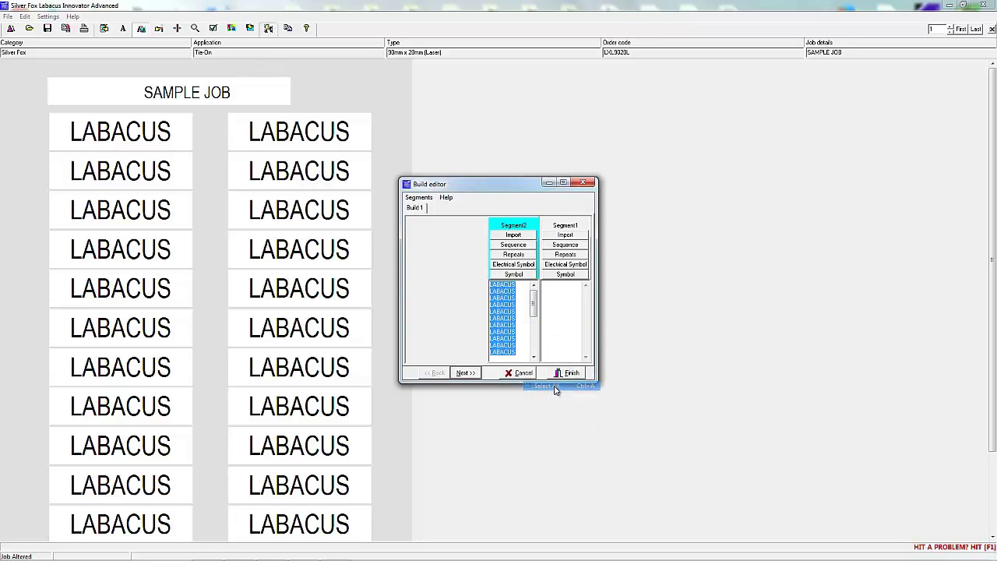
key(Delete)
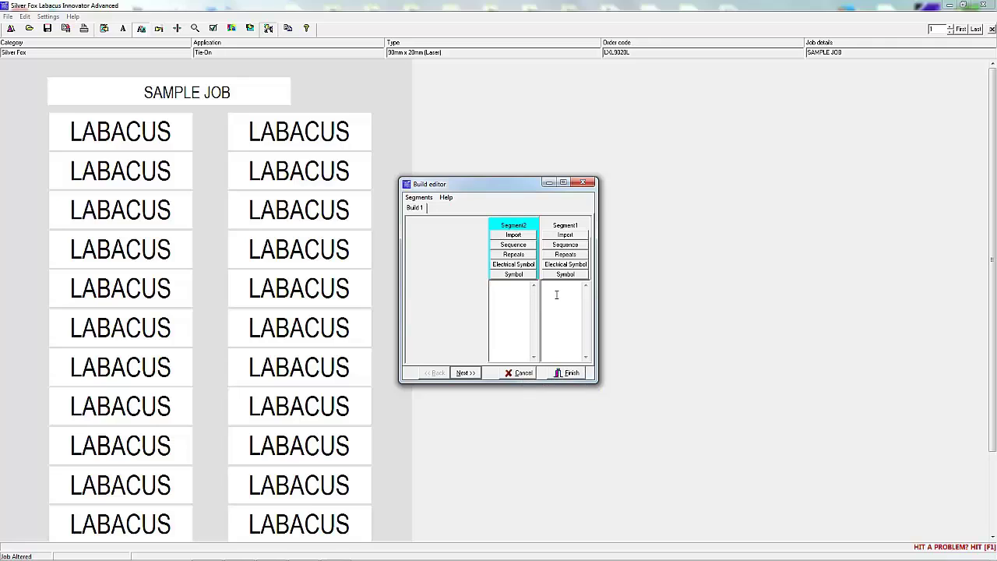
click(532, 247)
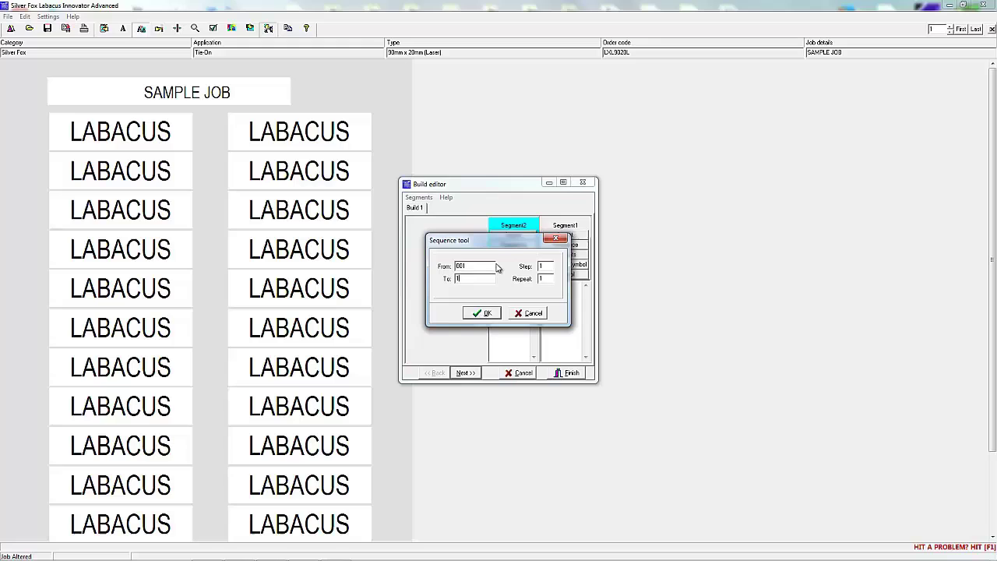
click(487, 313)
click(567, 374)
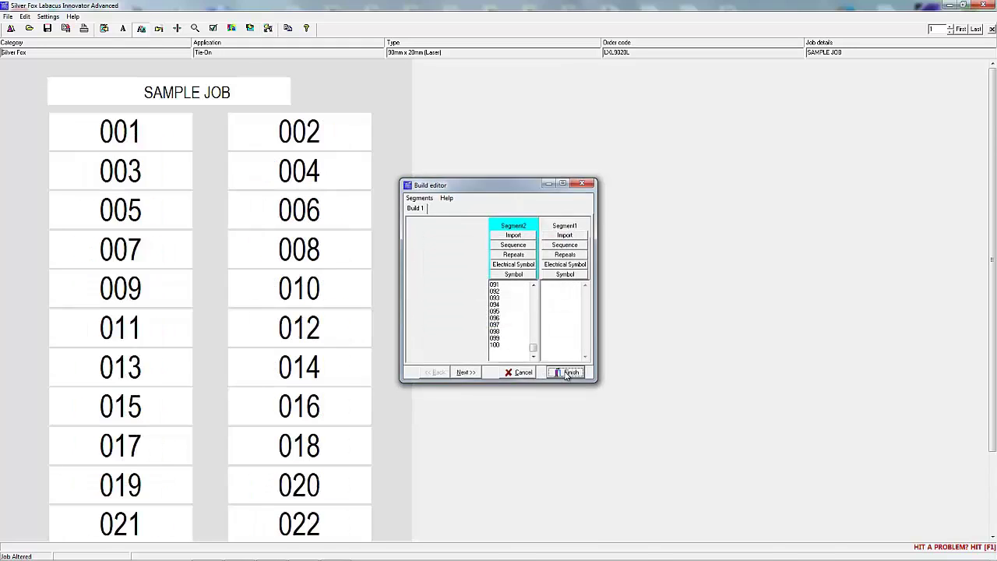
- Enter the suffix /A in Segment1 and rebuild the labels
click(268, 29)
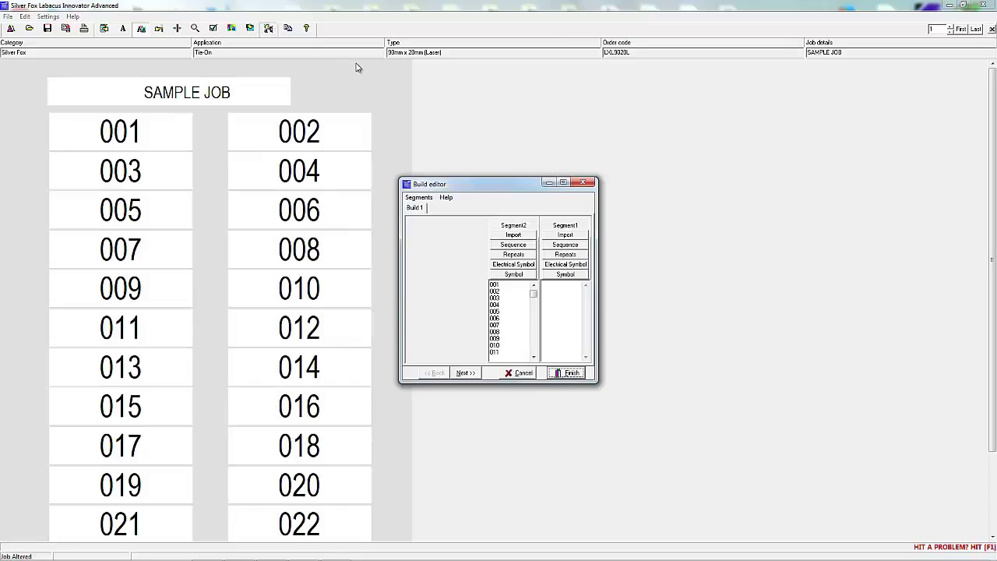
click(551, 290)
text(/A)
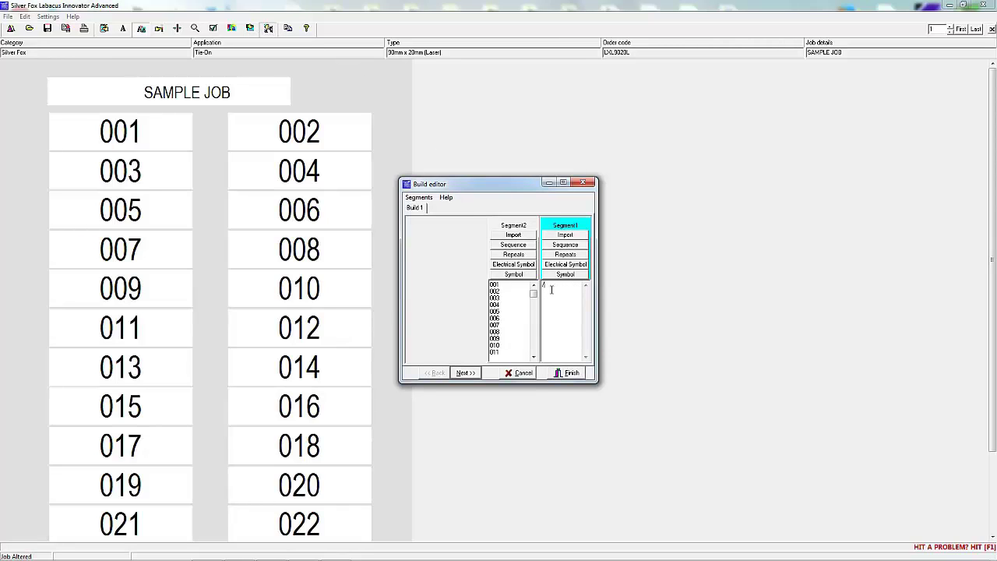
click(569, 374)
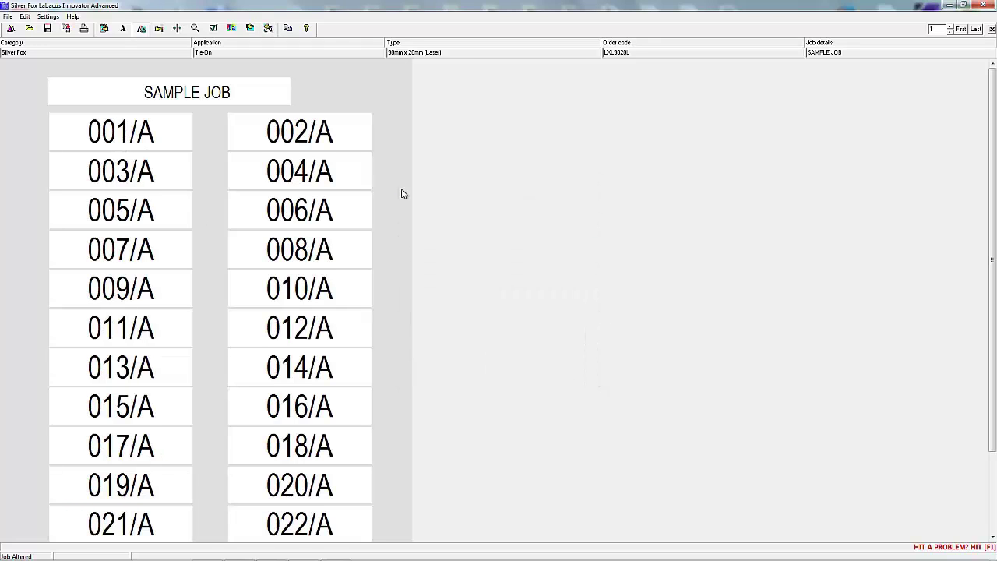
- Add a new segment in front of Segment2 containing the prefix X- and rebuild the labels
click(268, 29)
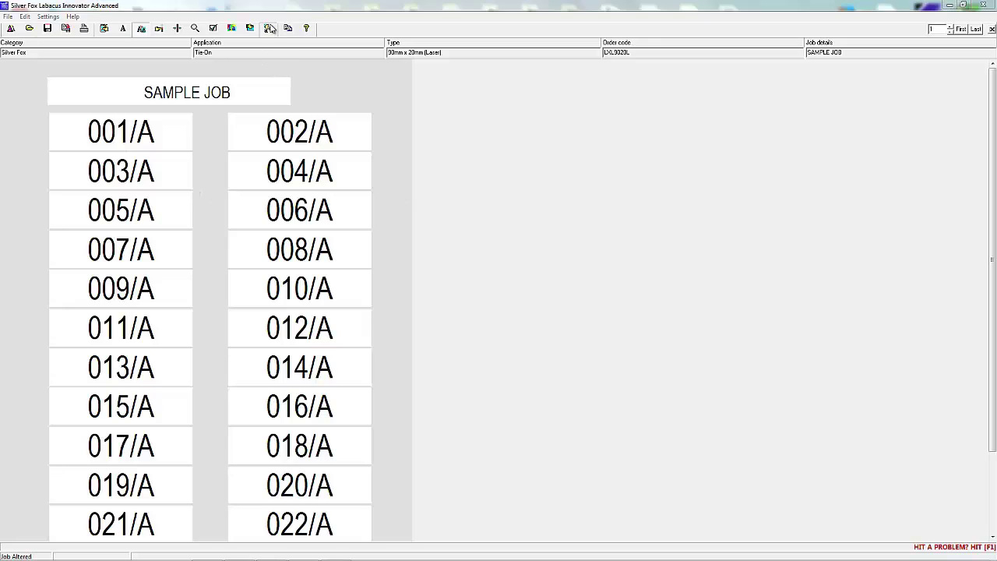
click(418, 198)
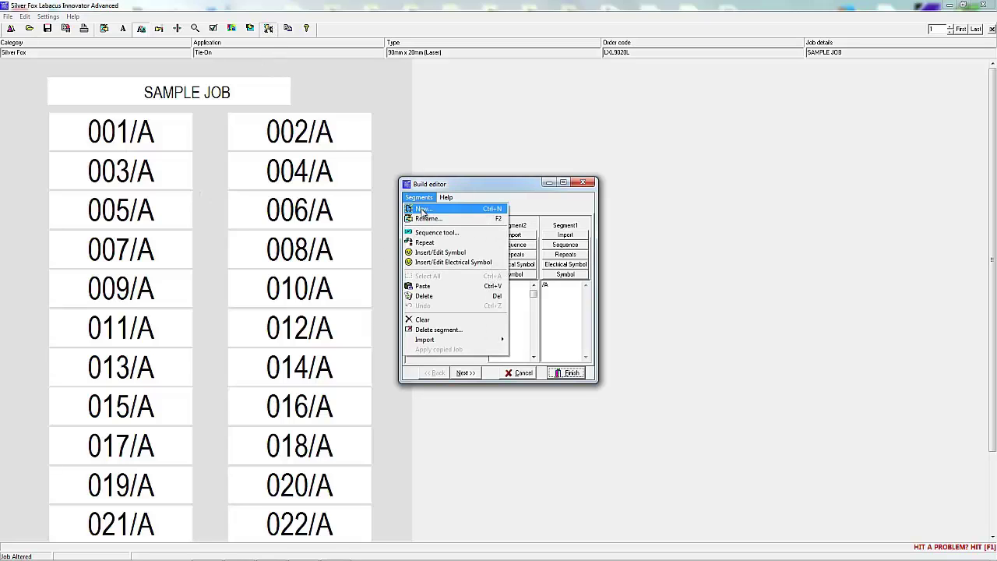
click(423, 208)
click(465, 302)
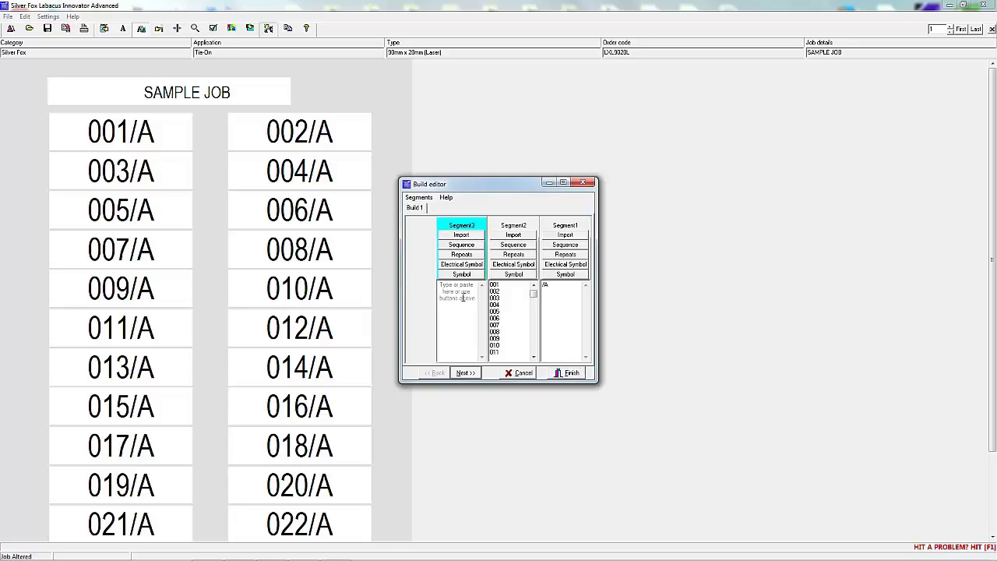
click(463, 297)
click(578, 374)
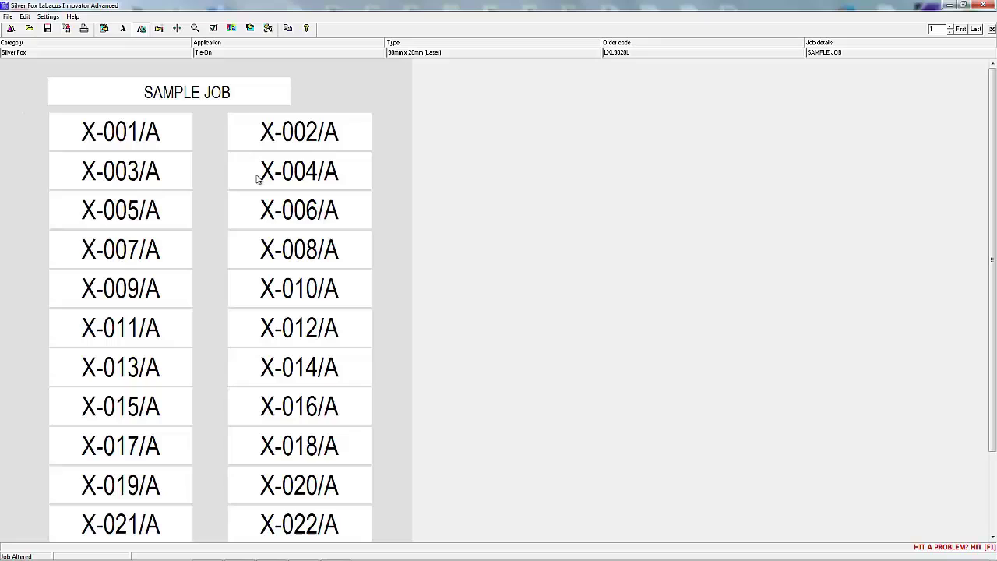
- Add /B, /C and /D on separate lines below /A in Segment1 and rebuild the labels
click(268, 28)
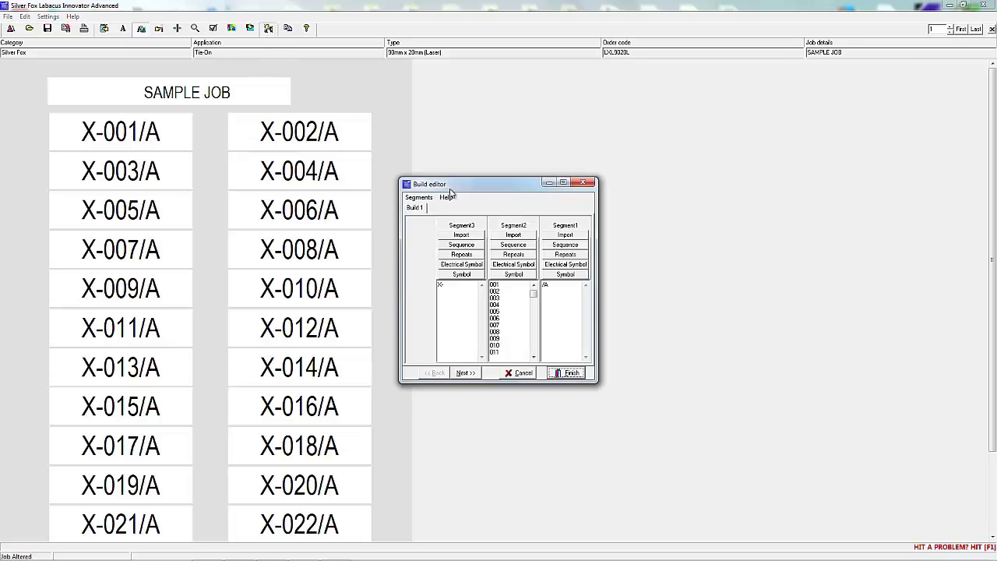
click(545, 285)
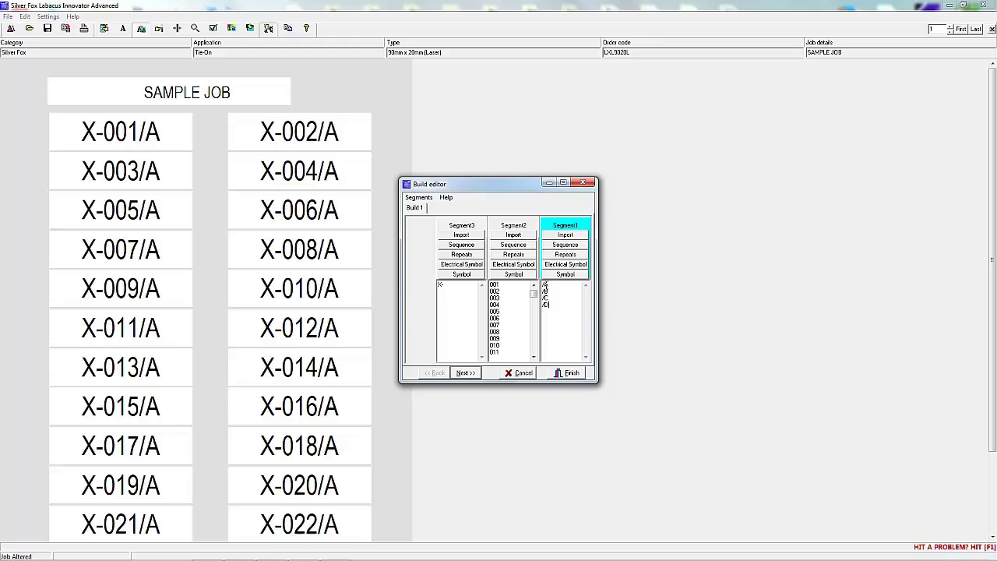
click(577, 373)
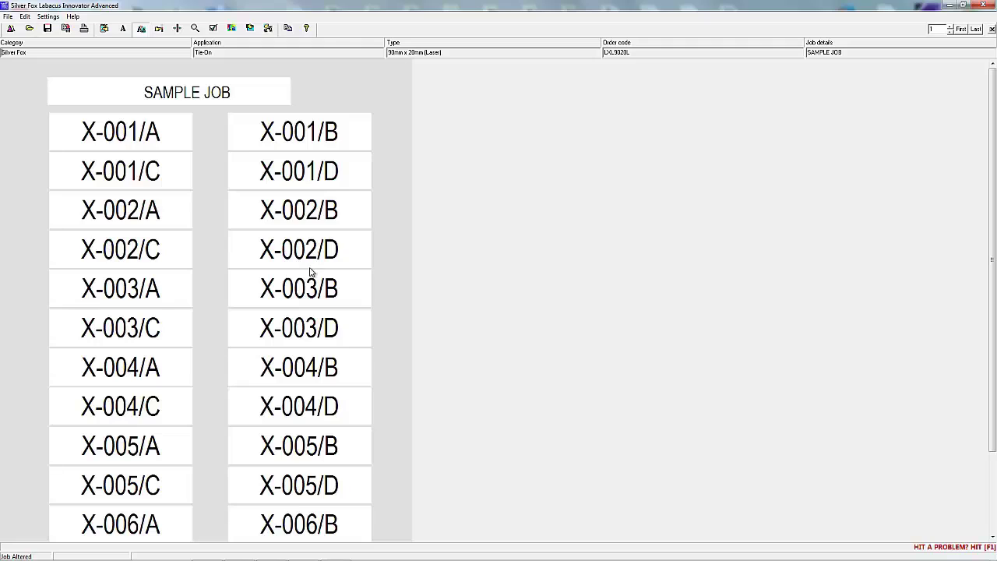
- Add Y- on a second line below X- in Segment3 and rebuild the labels
click(268, 28)
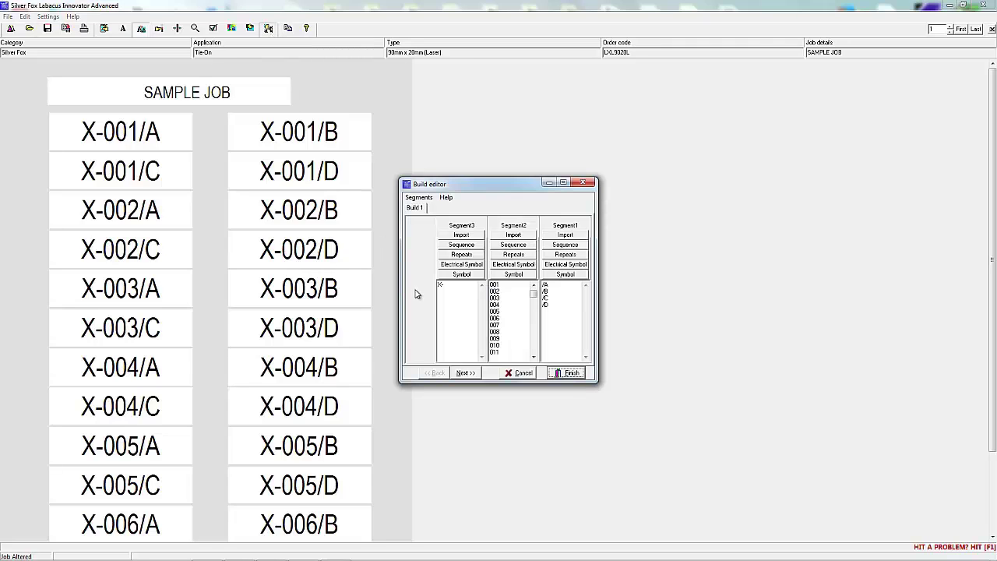
click(456, 288)
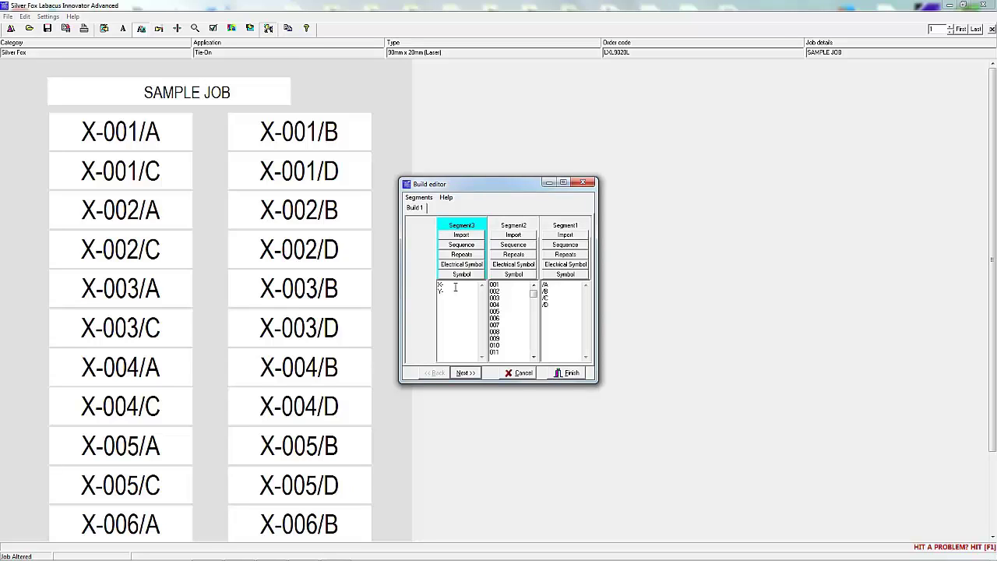
click(572, 375)
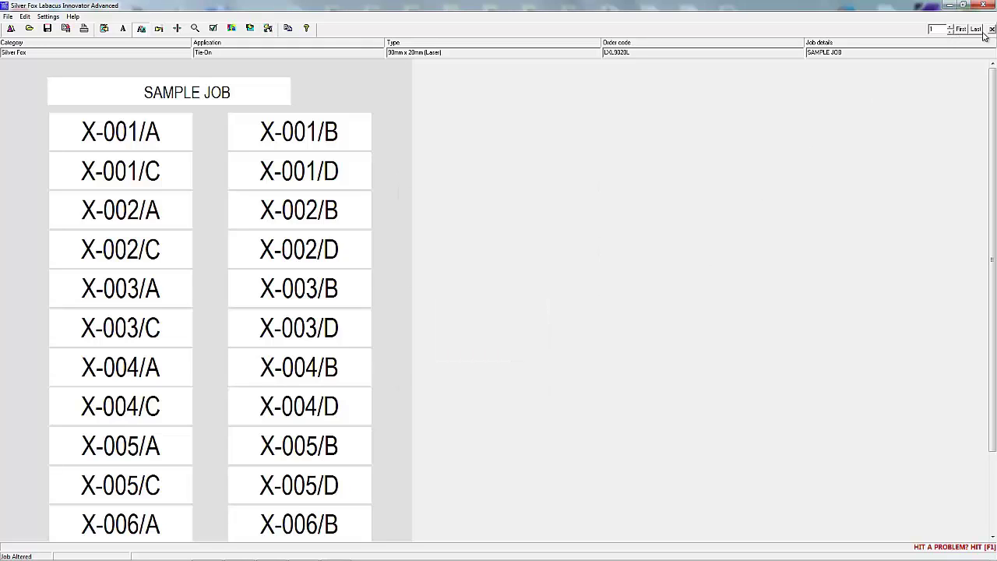
- Page through the job to where the prefix changes from X- to Y-, and examine the last page of labels
click(950, 28)
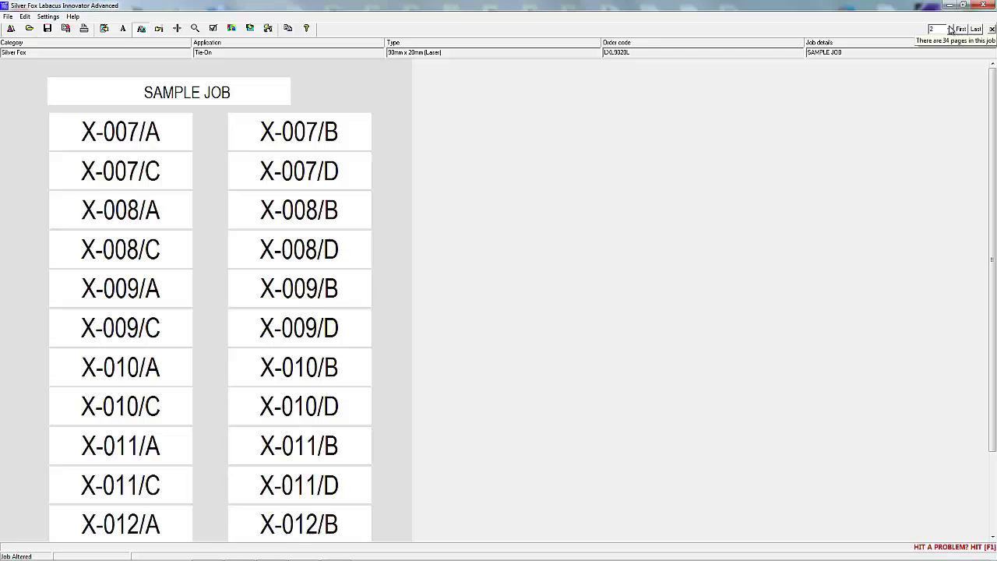
click(950, 28)
click(951, 28)
click(950, 28)
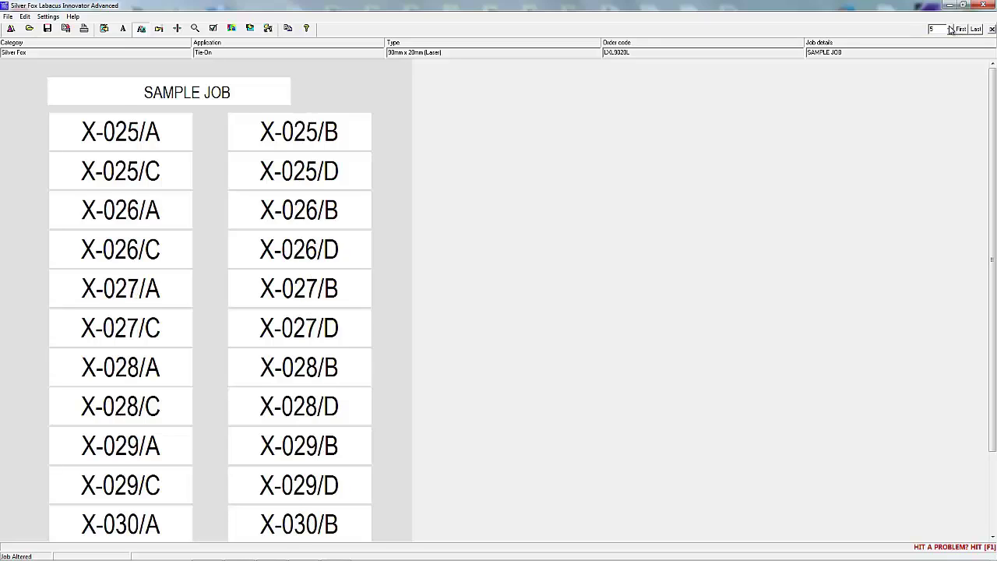
click(951, 28)
click(950, 28)
click(951, 28)
click(951, 28)
click(951, 28)
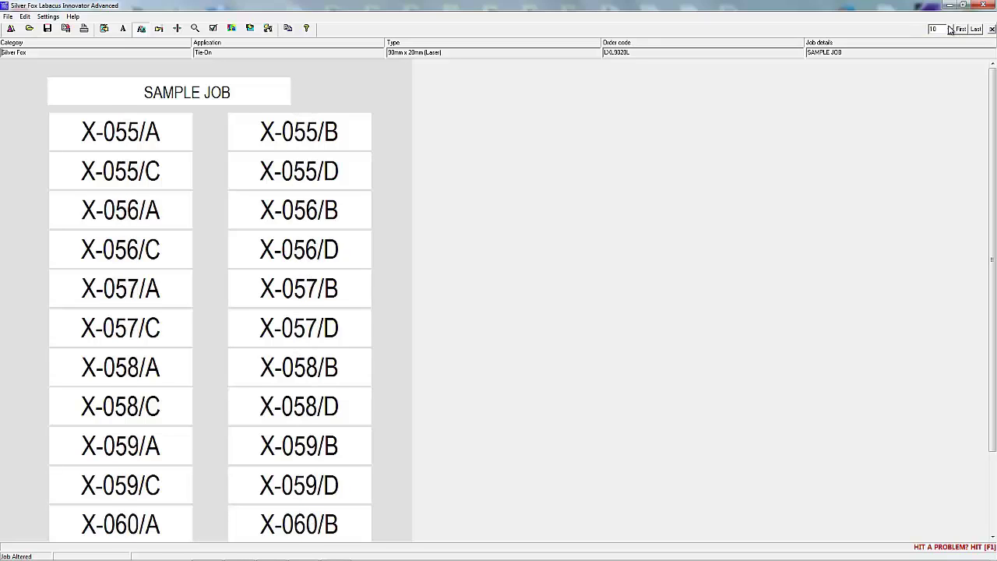
click(950, 28)
click(950, 29)
click(950, 28)
click(951, 28)
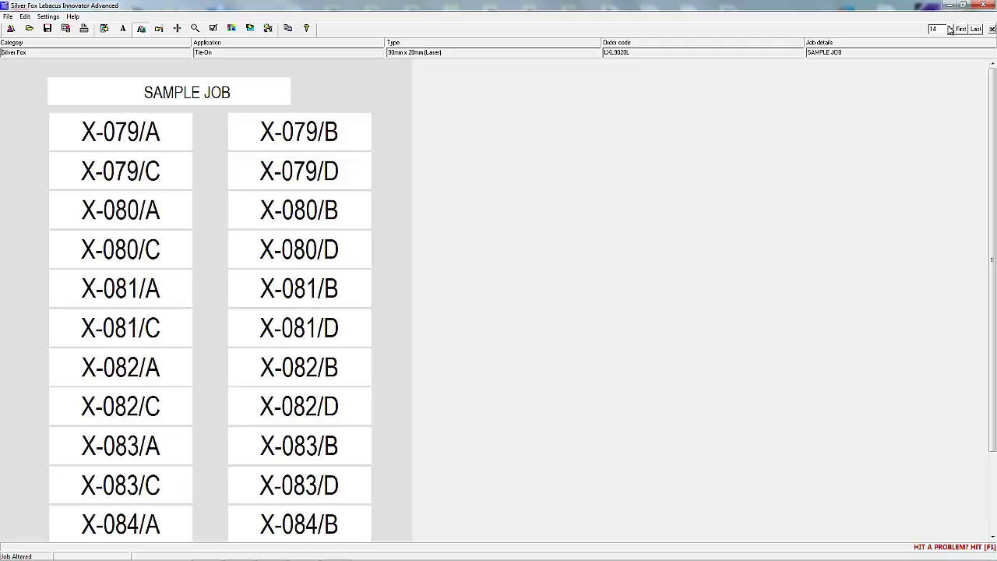
click(950, 28)
click(951, 28)
click(951, 28)
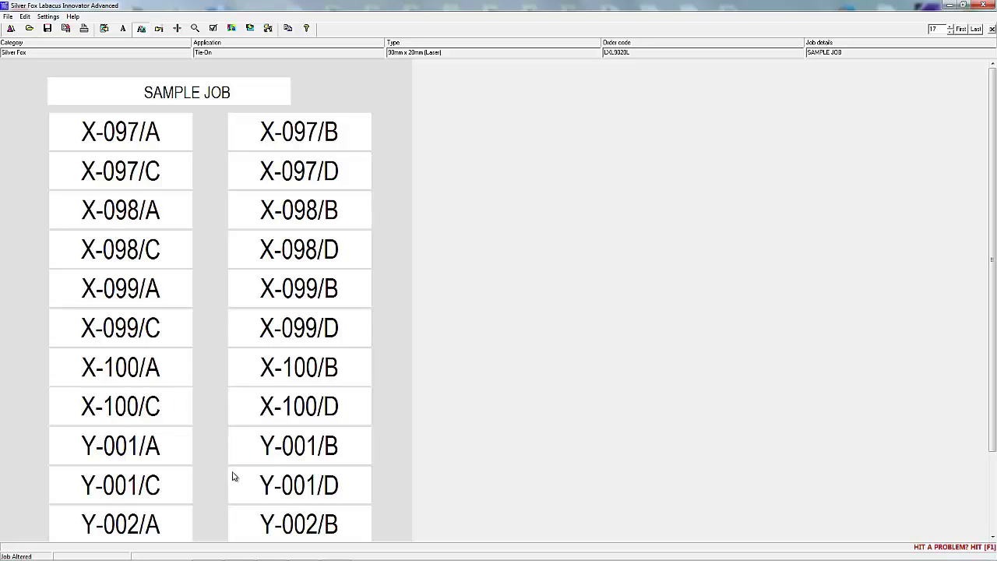
click(974, 31)
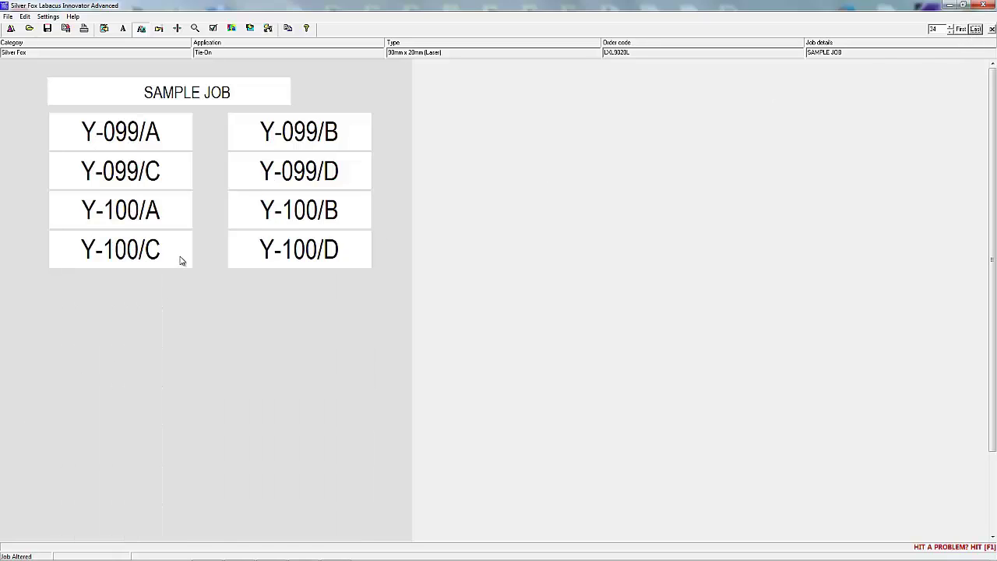